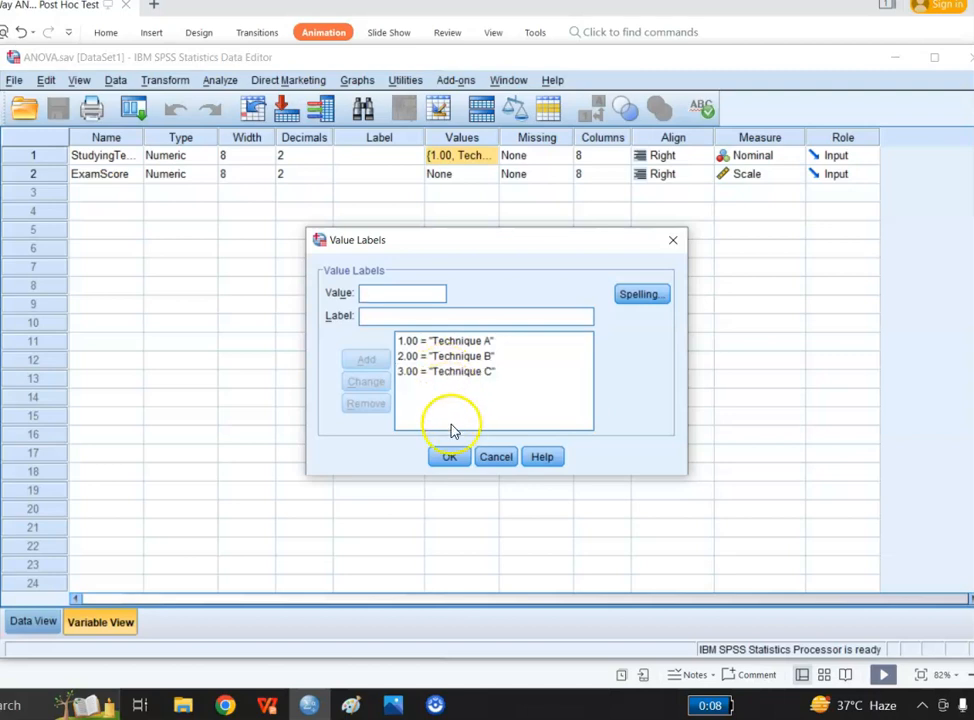
- Accept the value labels for StudyingTechnique and open the One-Way ANOVA setup for comparing means
{"action": "left_click", "coordinate": [449, 457]}
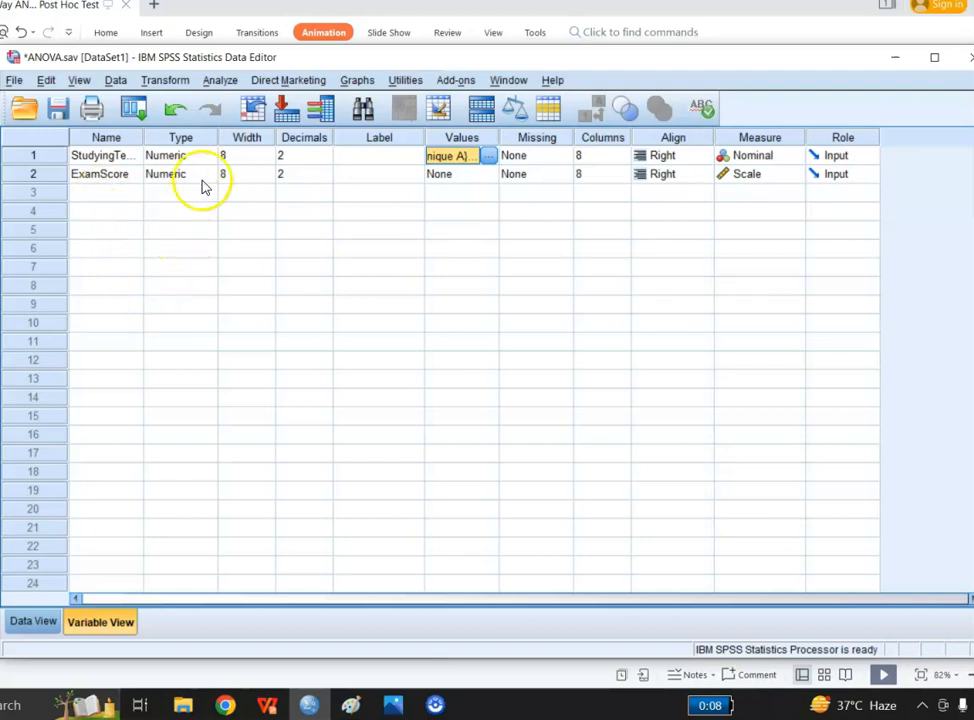
{"action": "left_click", "coordinate": [219, 84]}
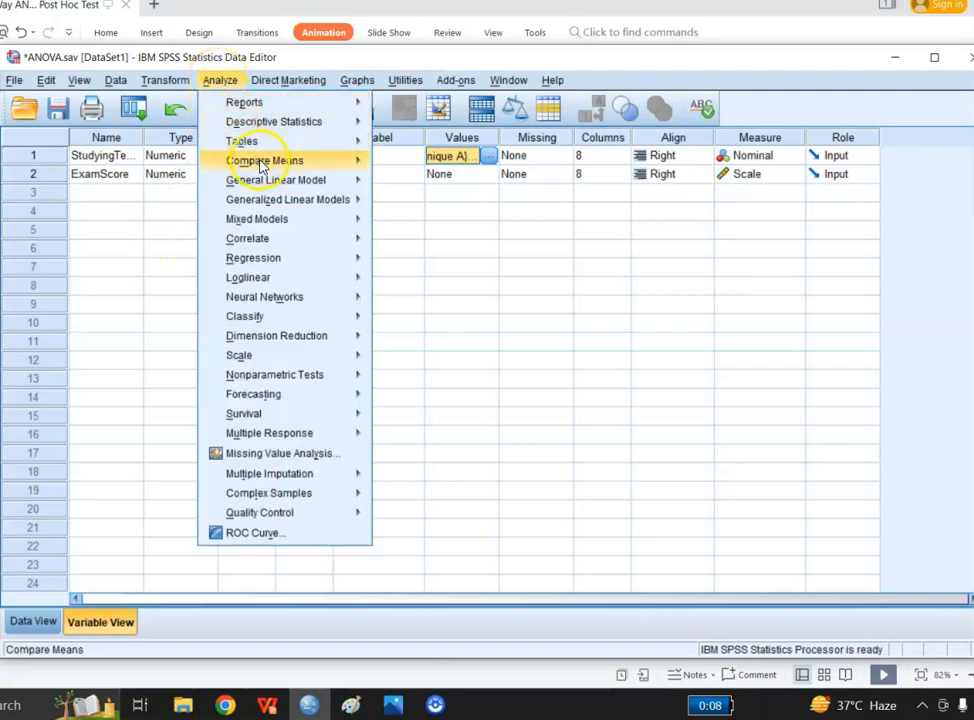
{"action": "mouse_move", "coordinate": [272, 158]}
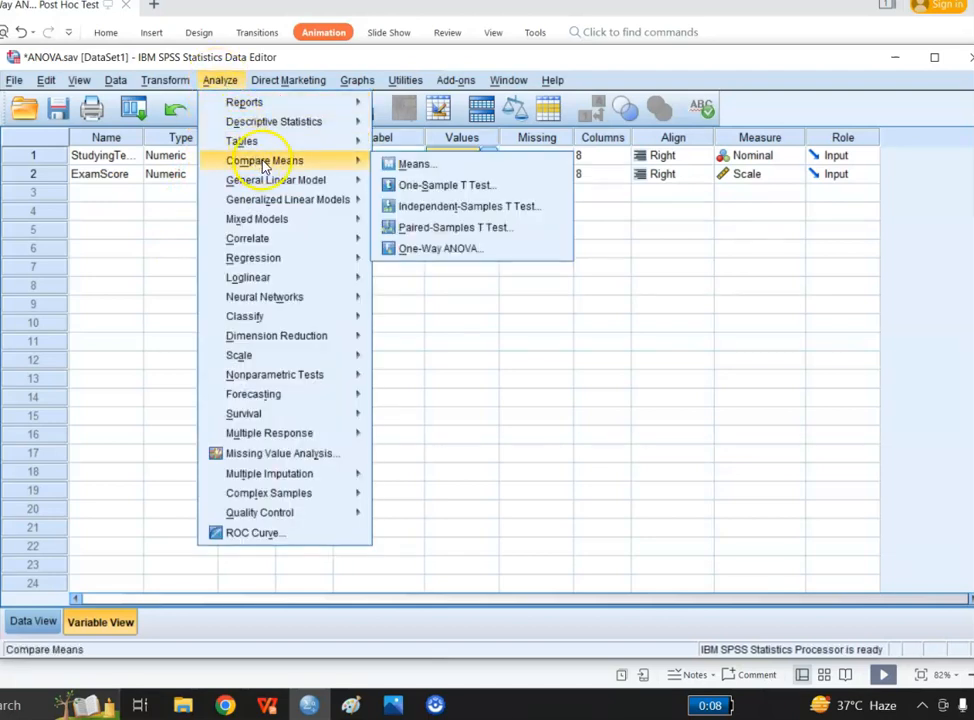
{"action": "left_click", "coordinate": [444, 250]}
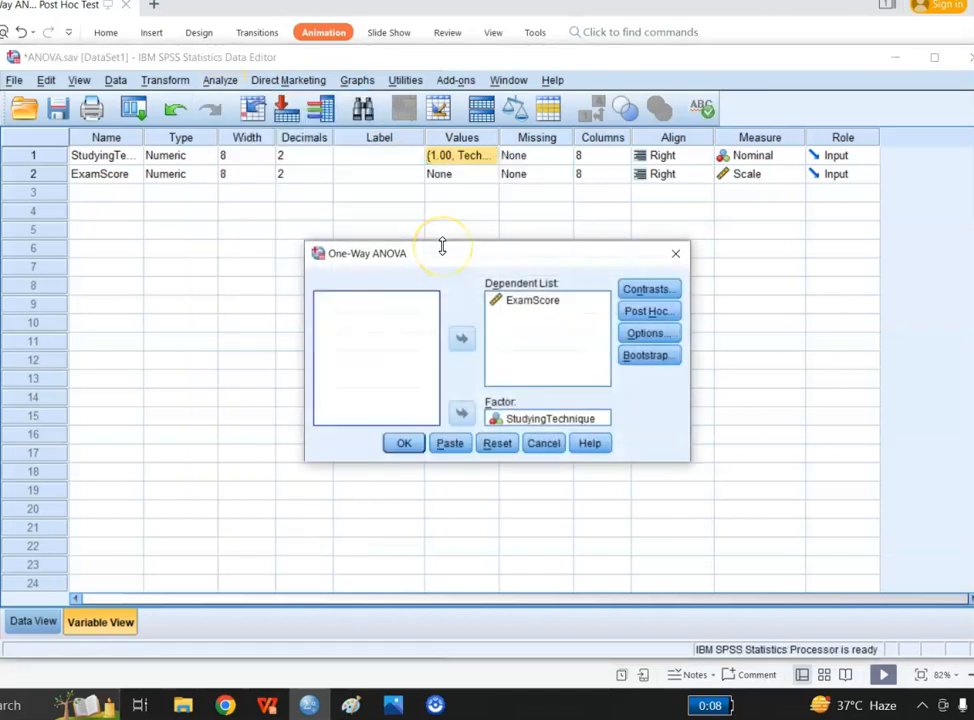
- Remove ExamScore from the dependent list and StudyingTechnique from the factor of the One-Way ANOVA
{"action": "left_click", "coordinate": [512, 301]}
{"action": "left_click", "coordinate": [463, 343]}
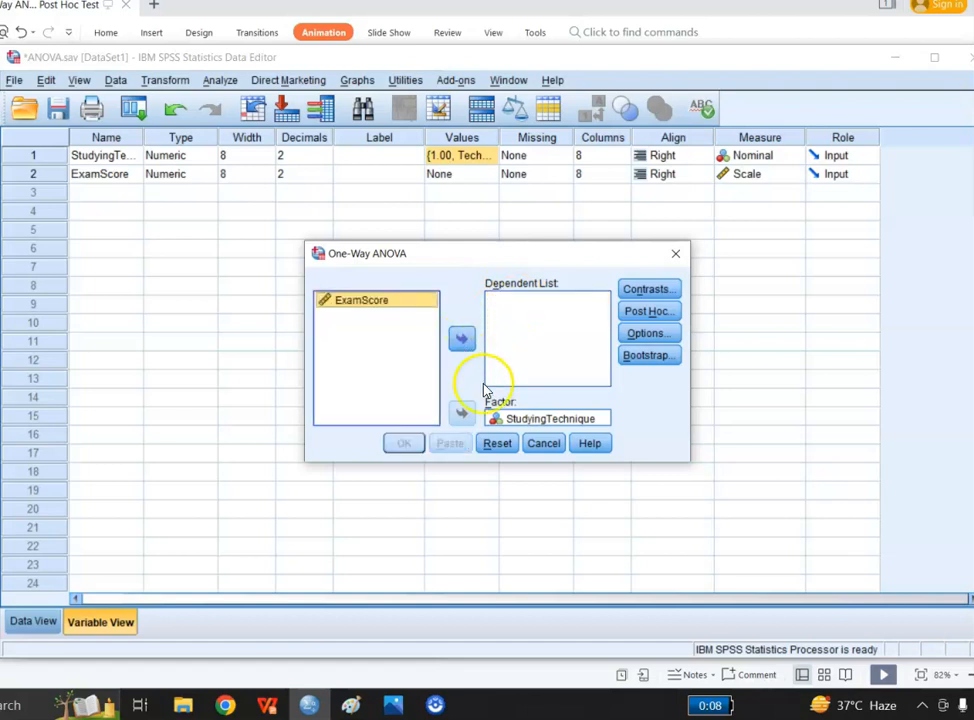
{"action": "left_click", "coordinate": [515, 421]}
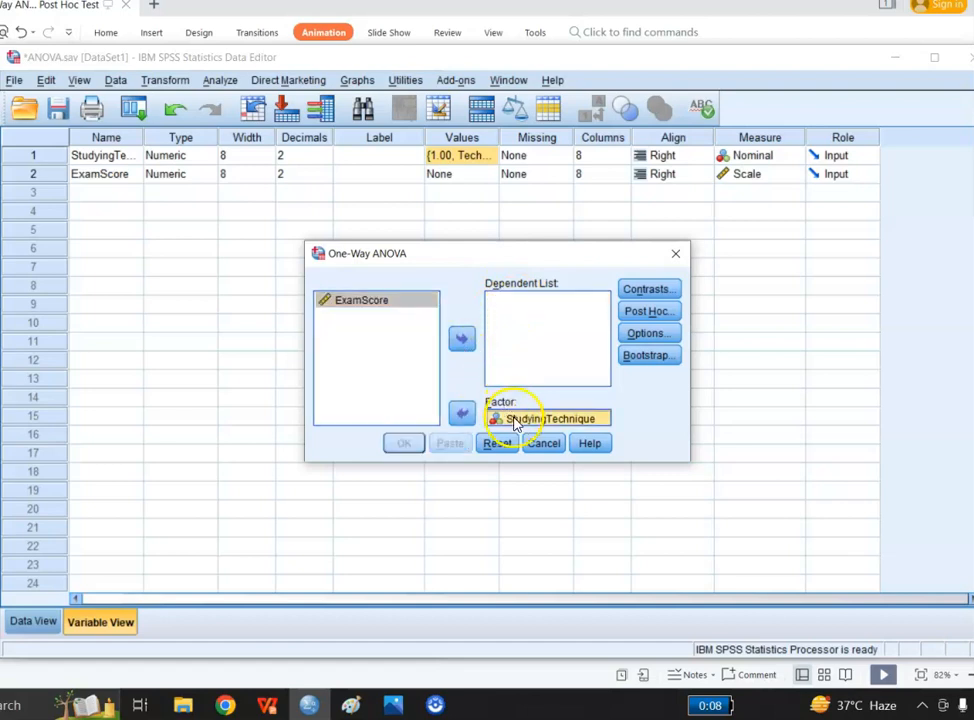
{"action": "left_click", "coordinate": [462, 413]}
- Assign ExamScore as the dependent variable and StudyingTechnique as the factor of the One-Way ANOVA
{"action": "left_click", "coordinate": [368, 318]}
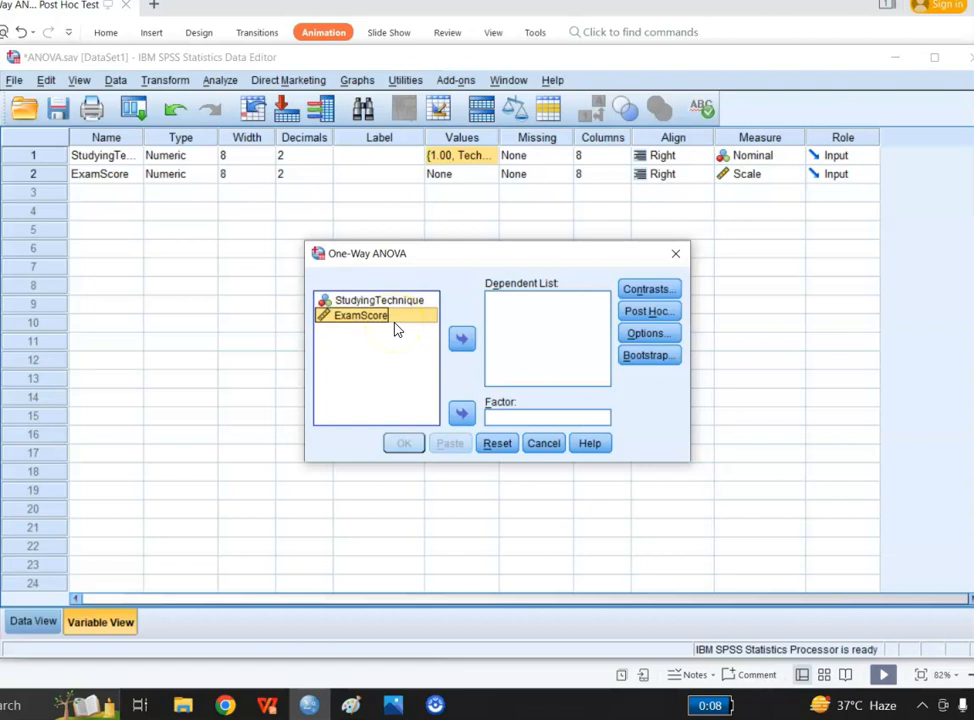
{"action": "left_click", "coordinate": [462, 341]}
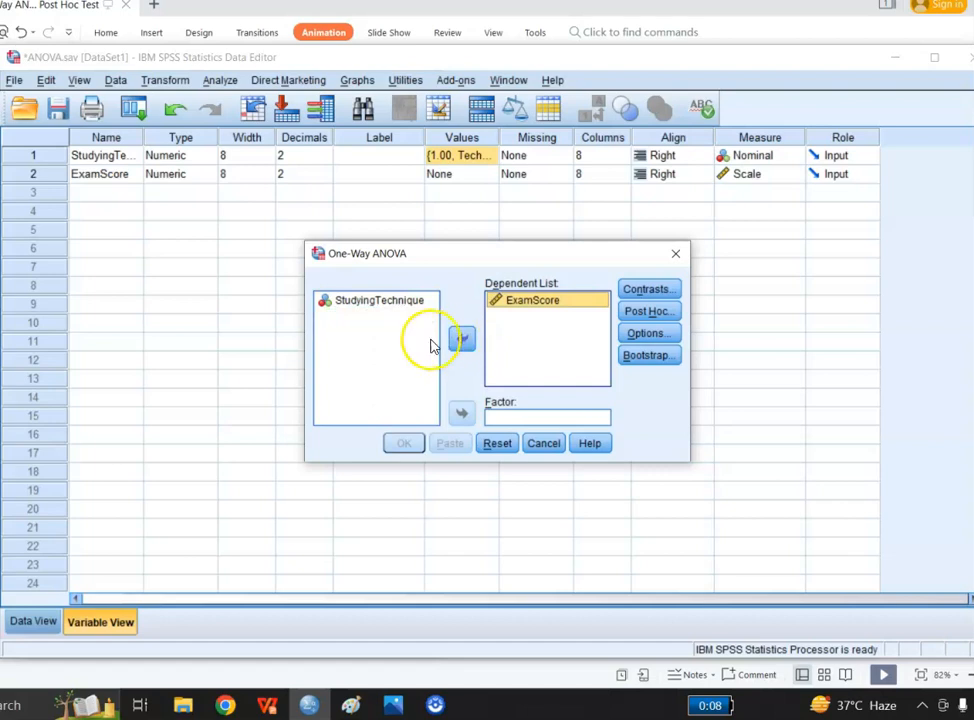
{"action": "left_click", "coordinate": [364, 308]}
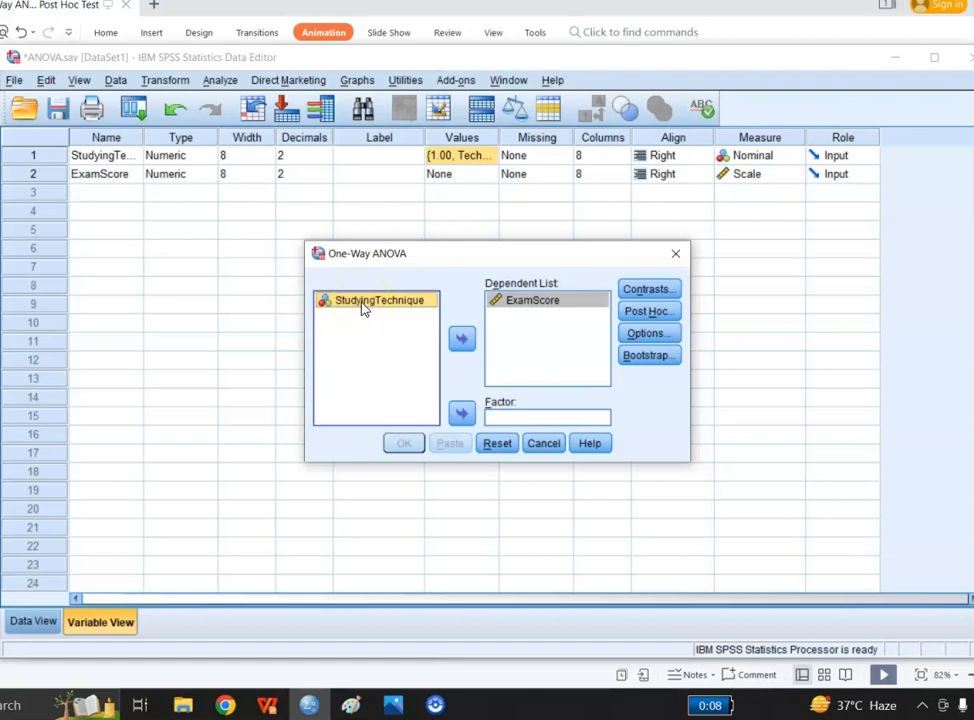
{"action": "left_click", "coordinate": [462, 415]}
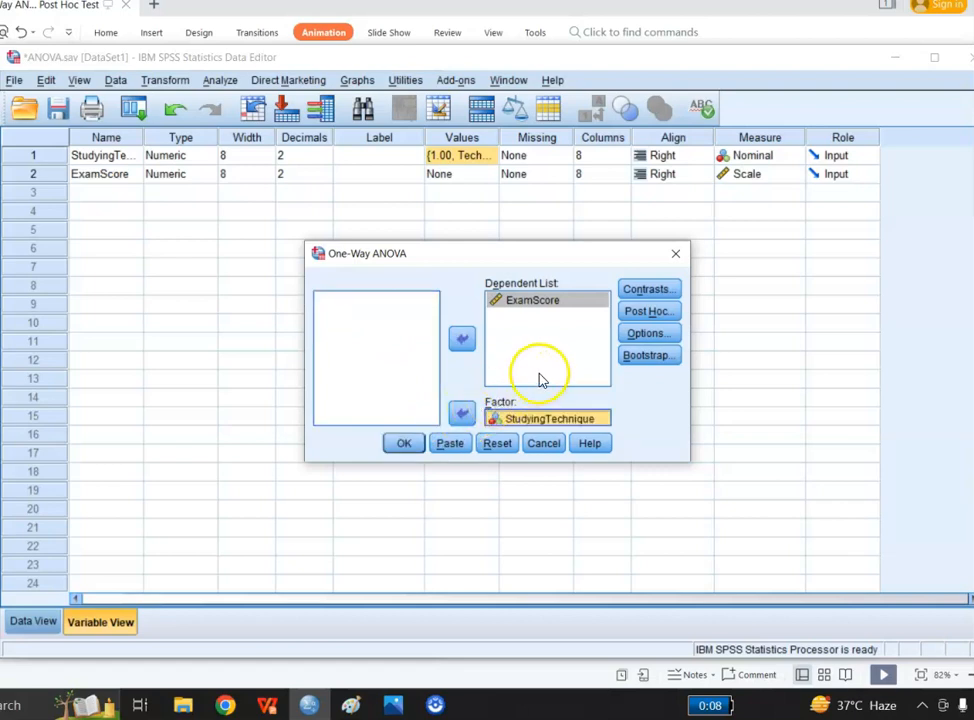
- Include Descriptive statistics in the One-Way ANOVA options
{"action": "left_click", "coordinate": [644, 337]}
{"action": "left_click", "coordinate": [413, 275]}
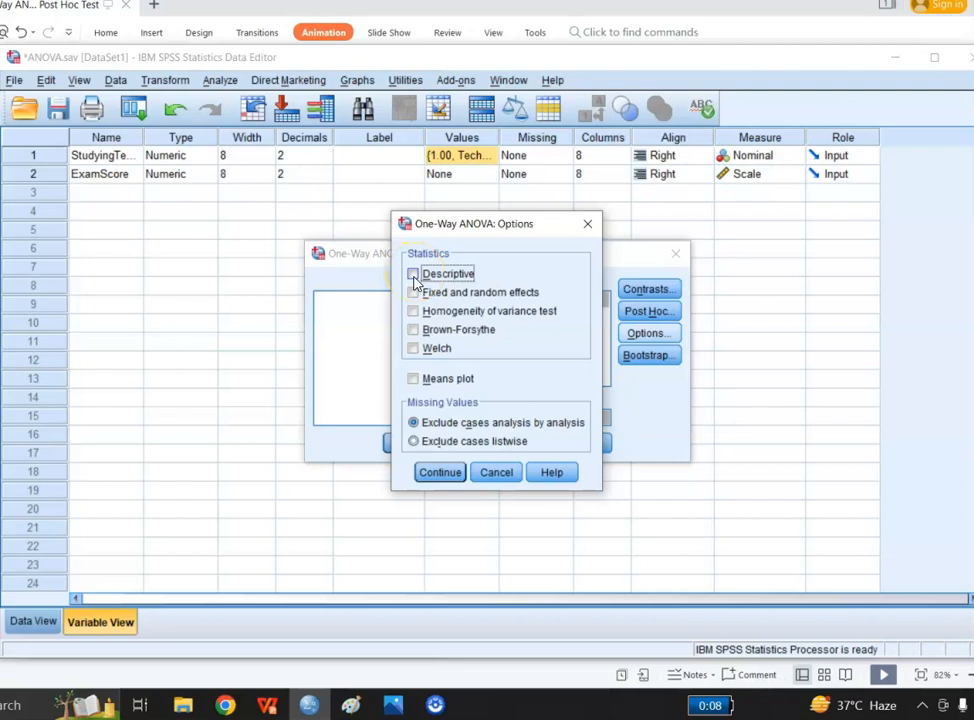
{"action": "left_click", "coordinate": [415, 278]}
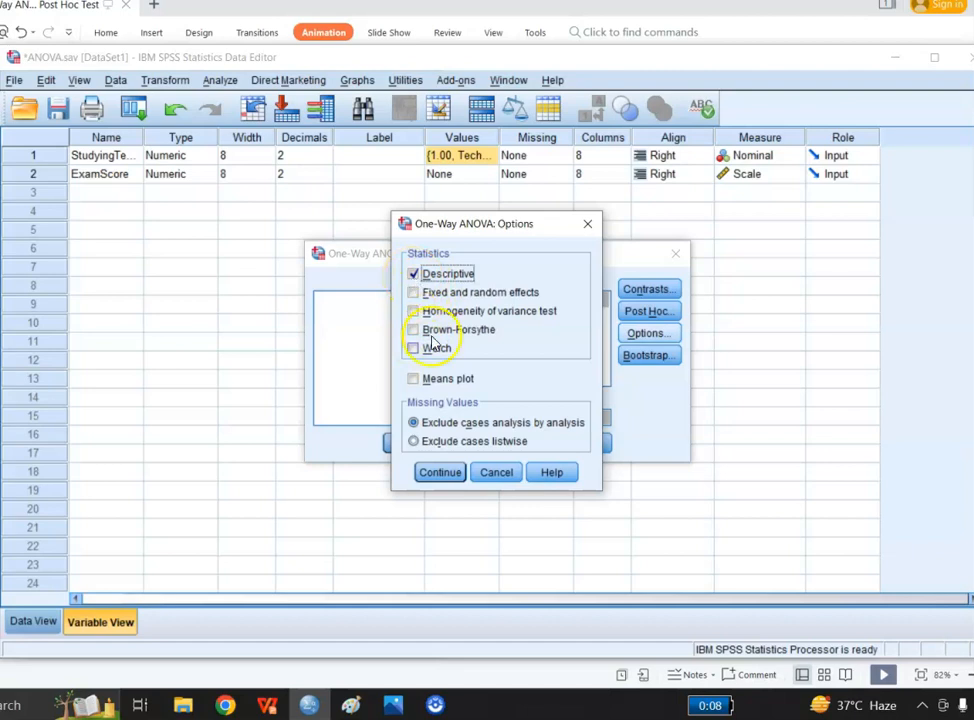
{"action": "left_click", "coordinate": [439, 474]}
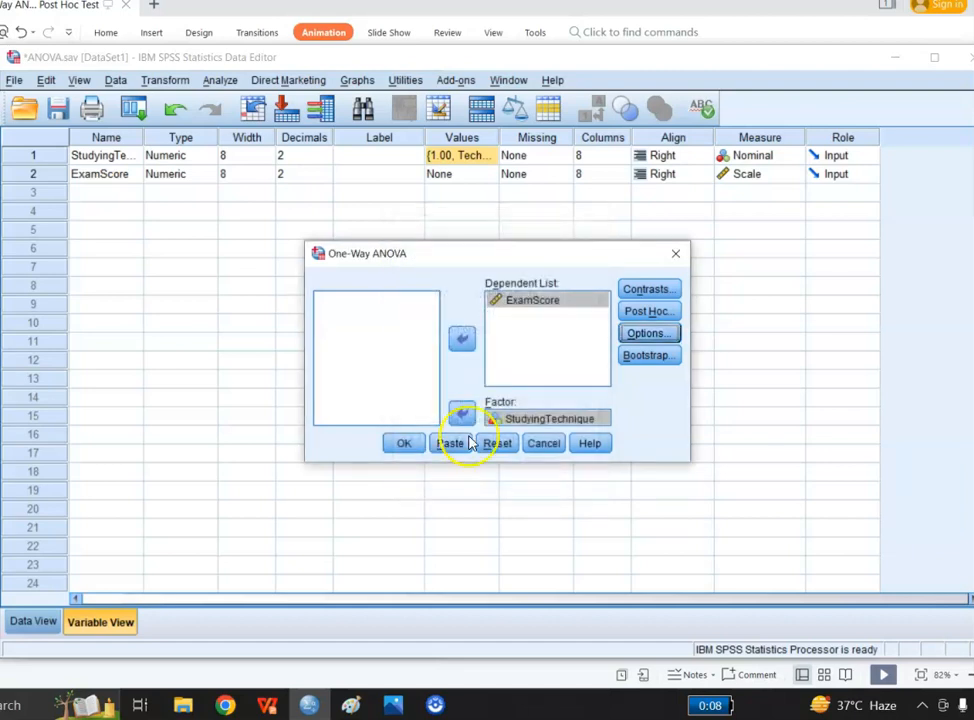
- Choose Tukey as the post hoc multiple comparison test and run the one-way ANOVA
{"action": "left_click", "coordinate": [640, 312]}
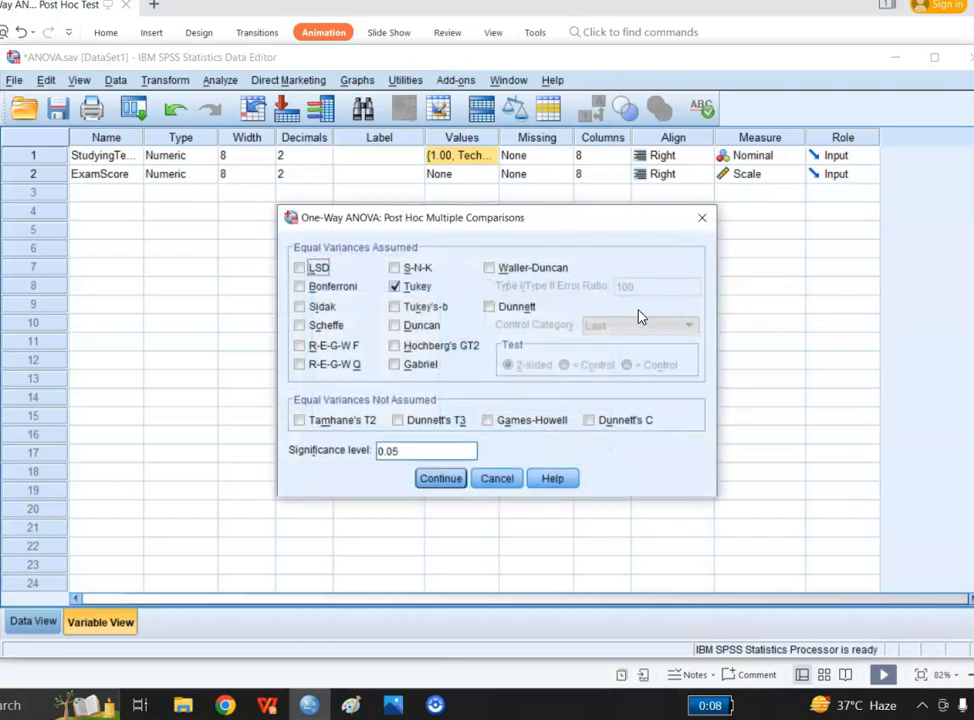
{"action": "left_click", "coordinate": [396, 287]}
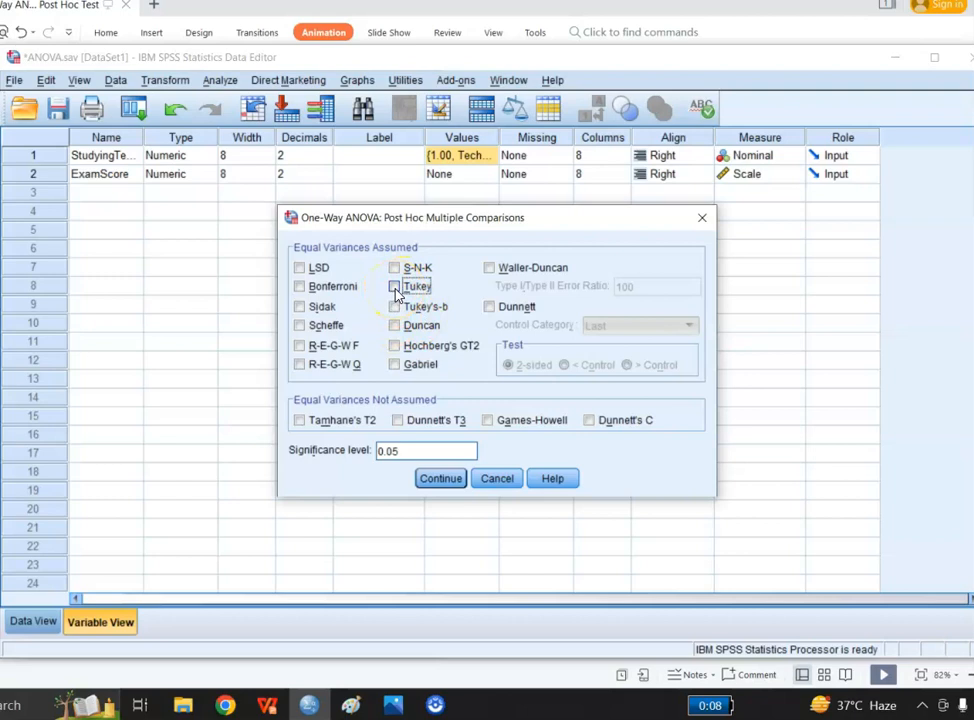
{"action": "left_click", "coordinate": [396, 288]}
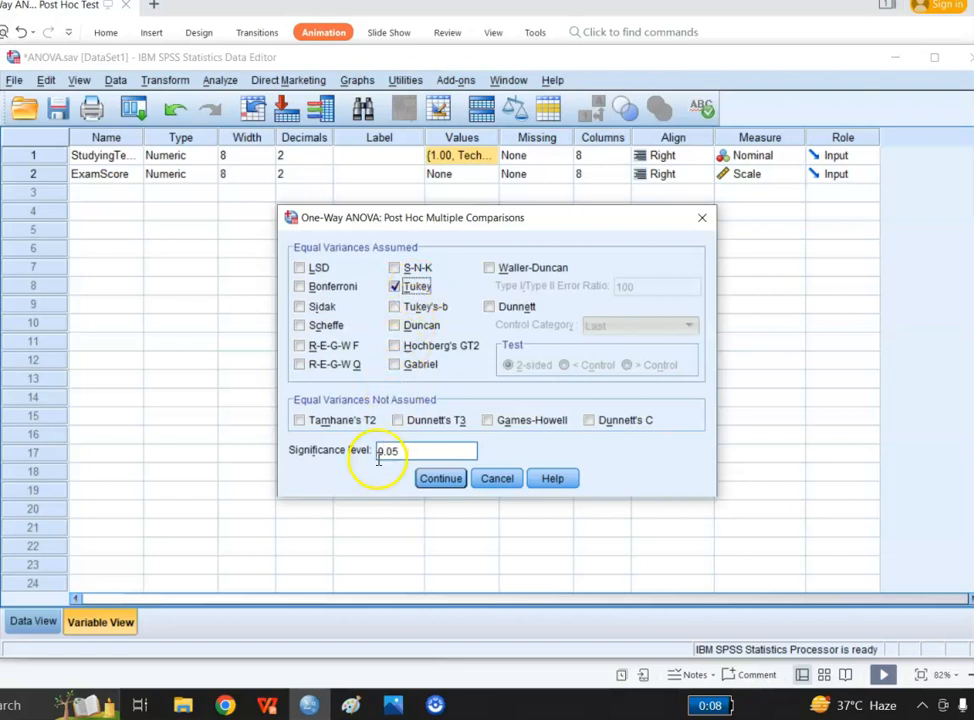
{"action": "left_click", "coordinate": [440, 482]}
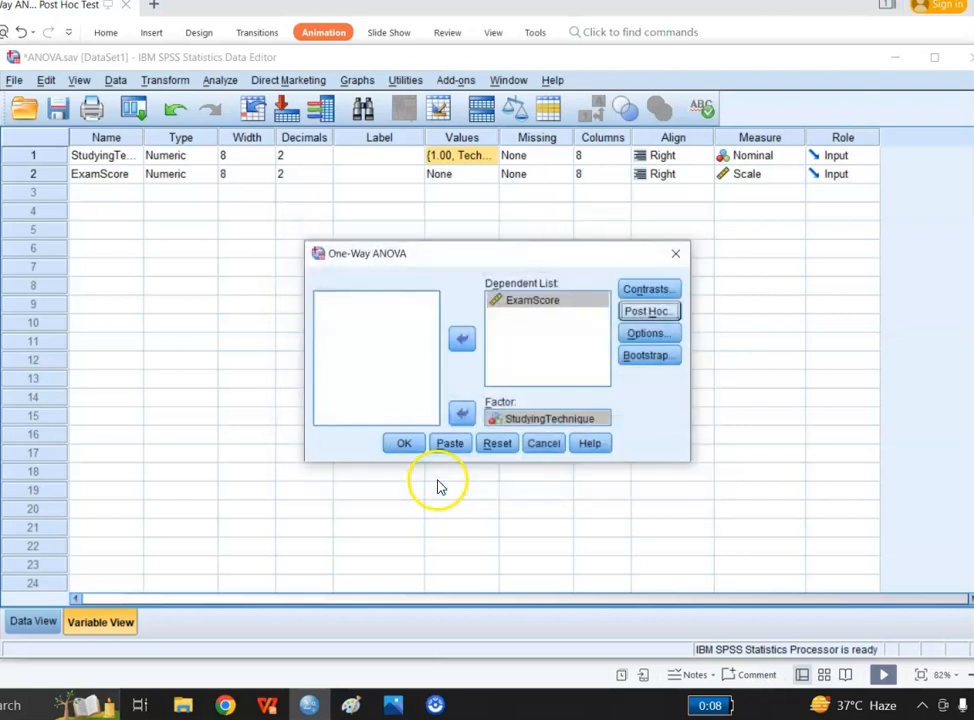
{"action": "left_click", "coordinate": [403, 446]}
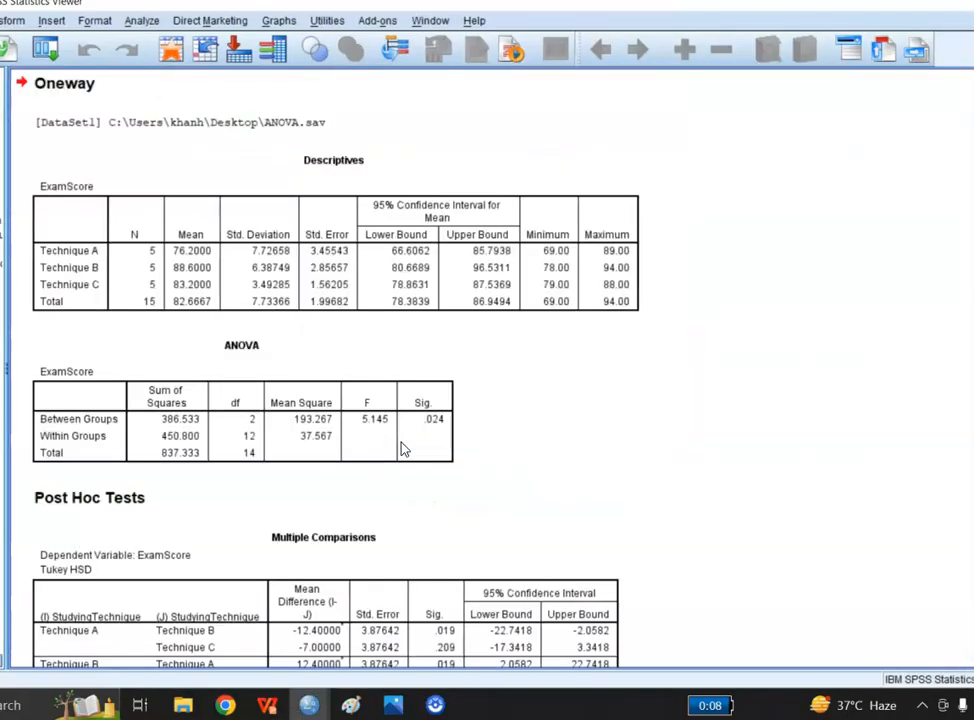
- Examine the group means in the Descriptives table and the F and significance values in the ANOVA table
{"action": "left_click", "coordinate": [550, 457]}
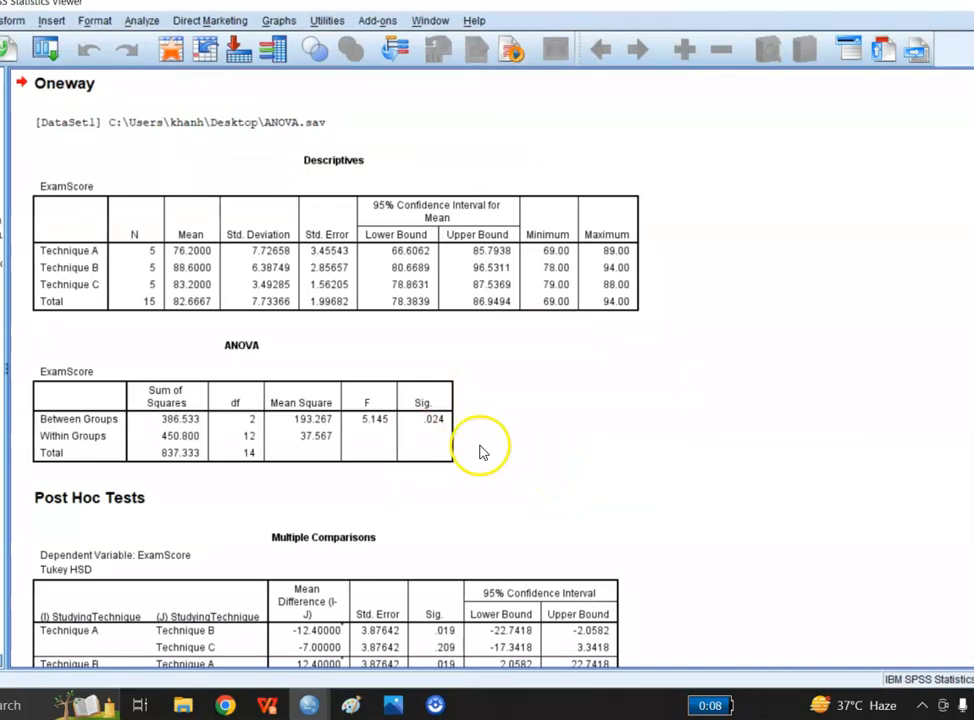
{"action": "left_click", "coordinate": [185, 262]}
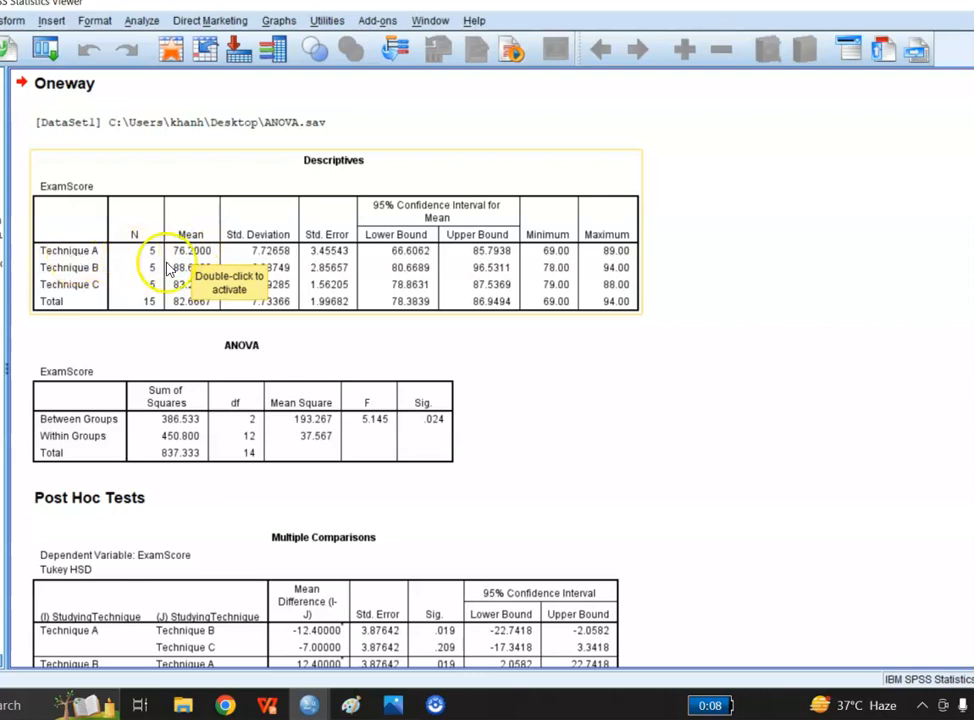
{"action": "left_click", "coordinate": [183, 276]}
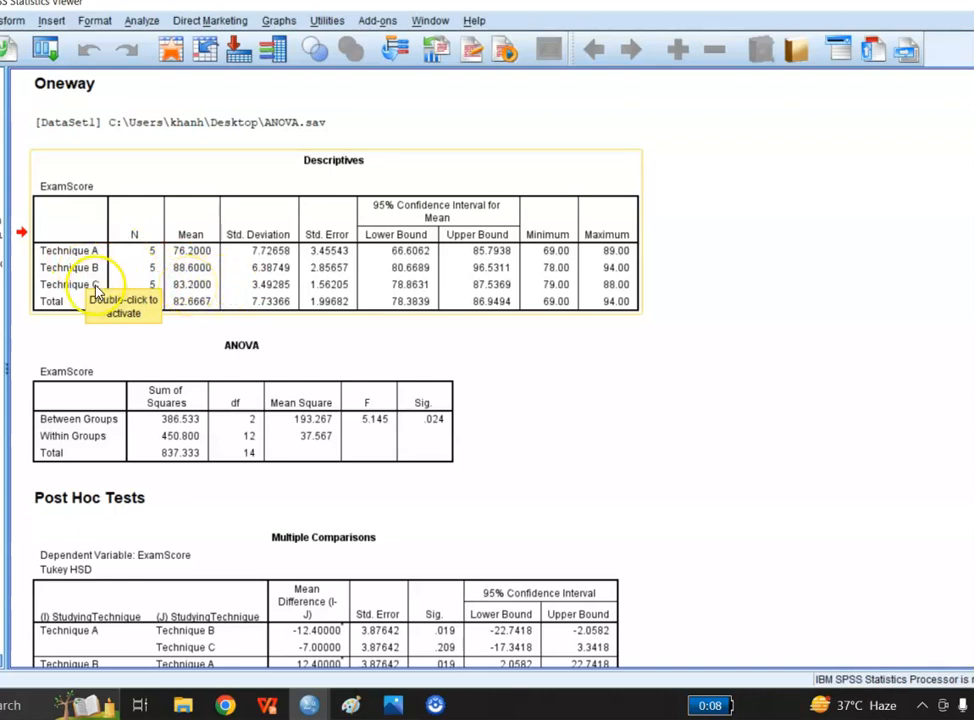
{"action": "left_click", "coordinate": [195, 304]}
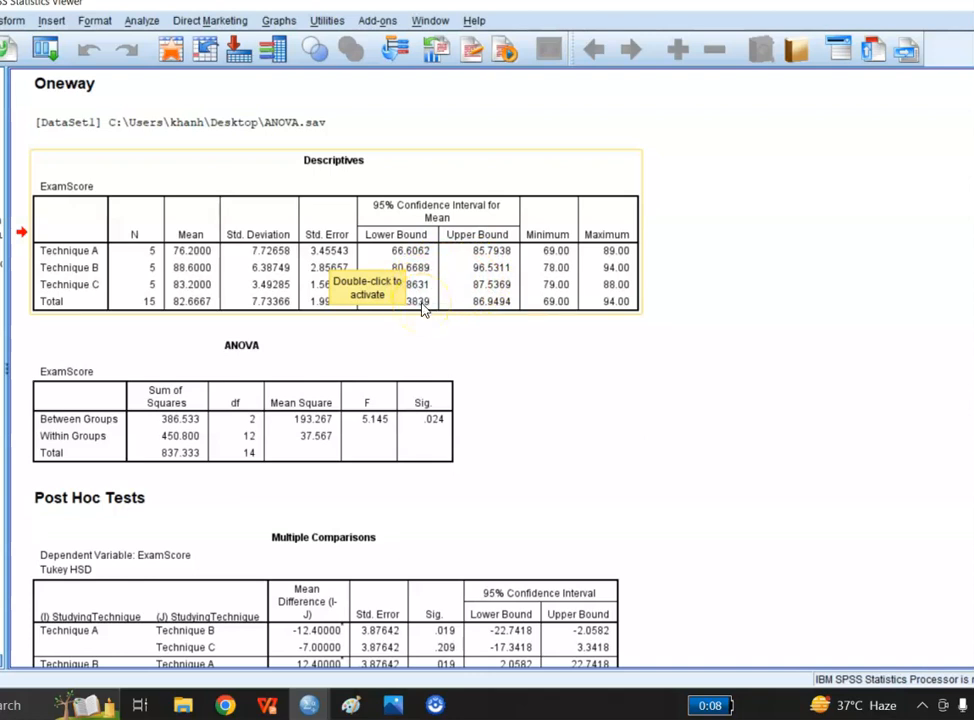
{"action": "left_click", "coordinate": [245, 412]}
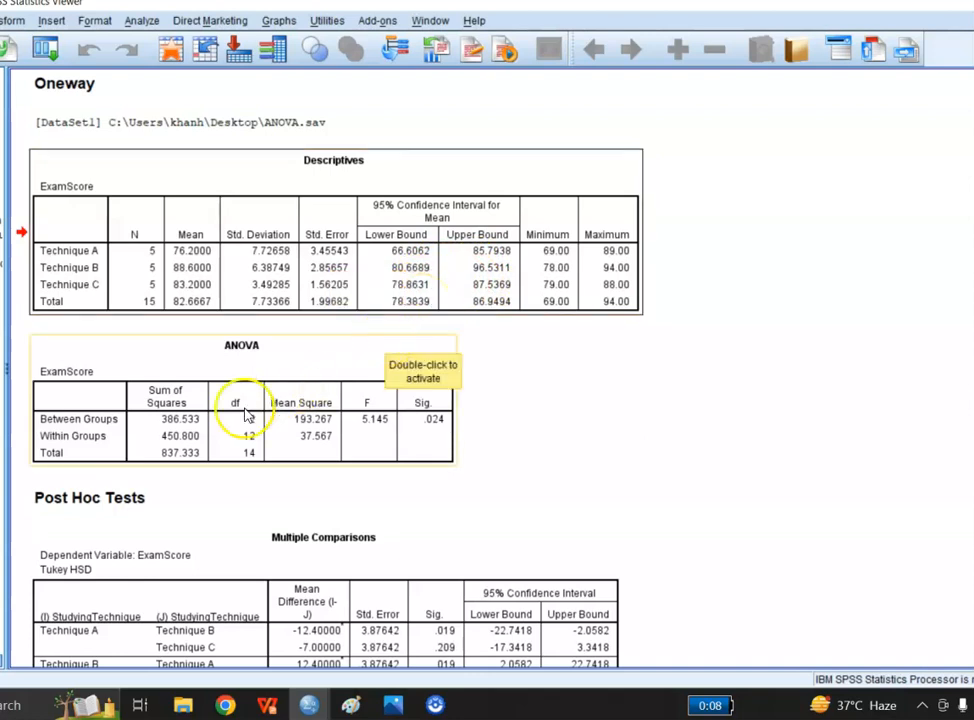
{"action": "left_click", "coordinate": [174, 433]}
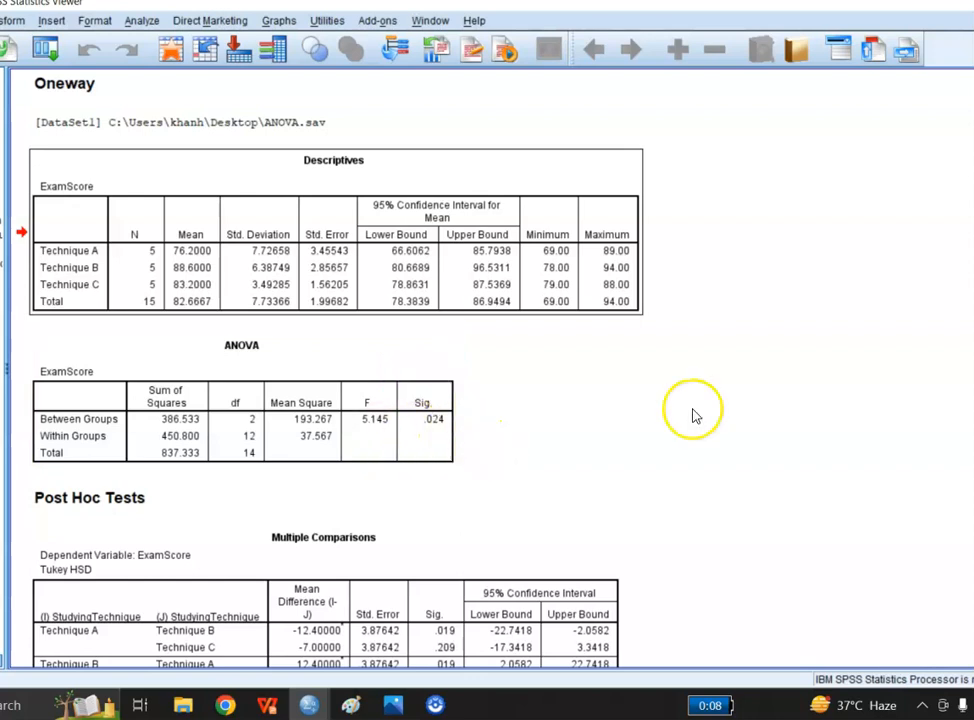
{"action": "scroll", "coordinate": [330, 380], "scroll_direction": "down", "scroll_amount": 5}
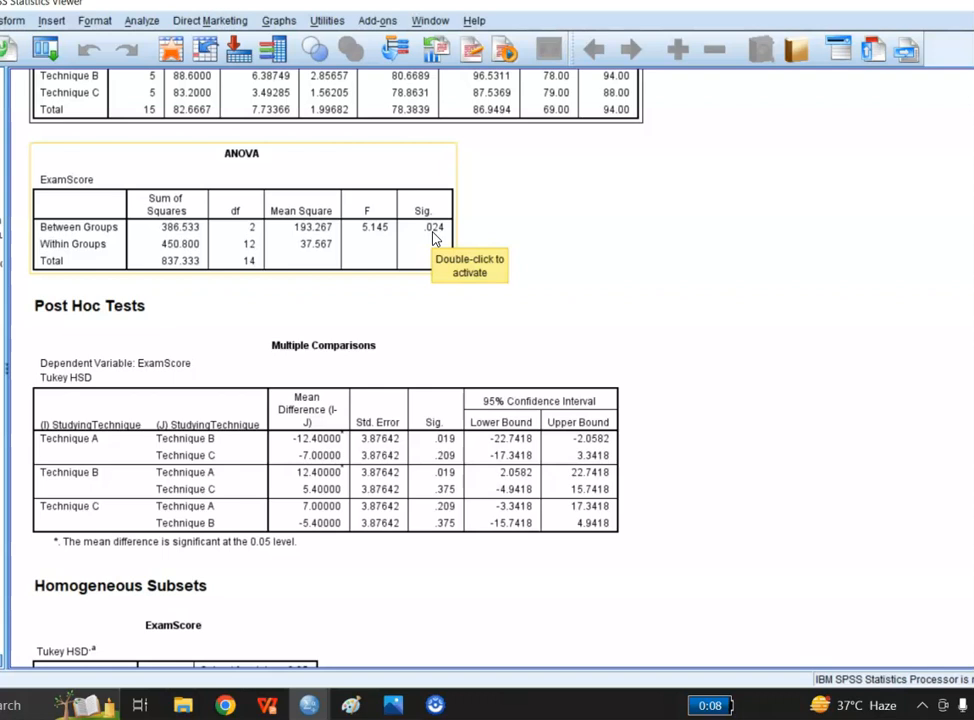
{"action": "left_click", "coordinate": [373, 233]}
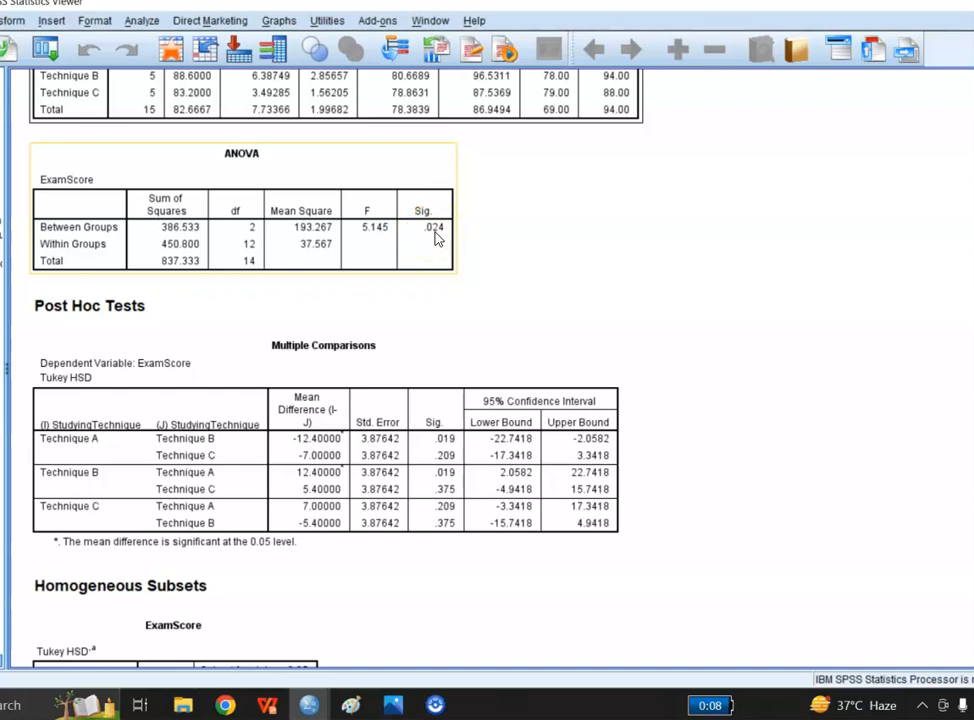
{"action": "left_click", "coordinate": [408, 250]}
- Review the Tukey HSD Multiple Comparisons table under Post Hoc Tests alongside the ANOVA result
{"action": "left_click", "coordinate": [333, 362]}
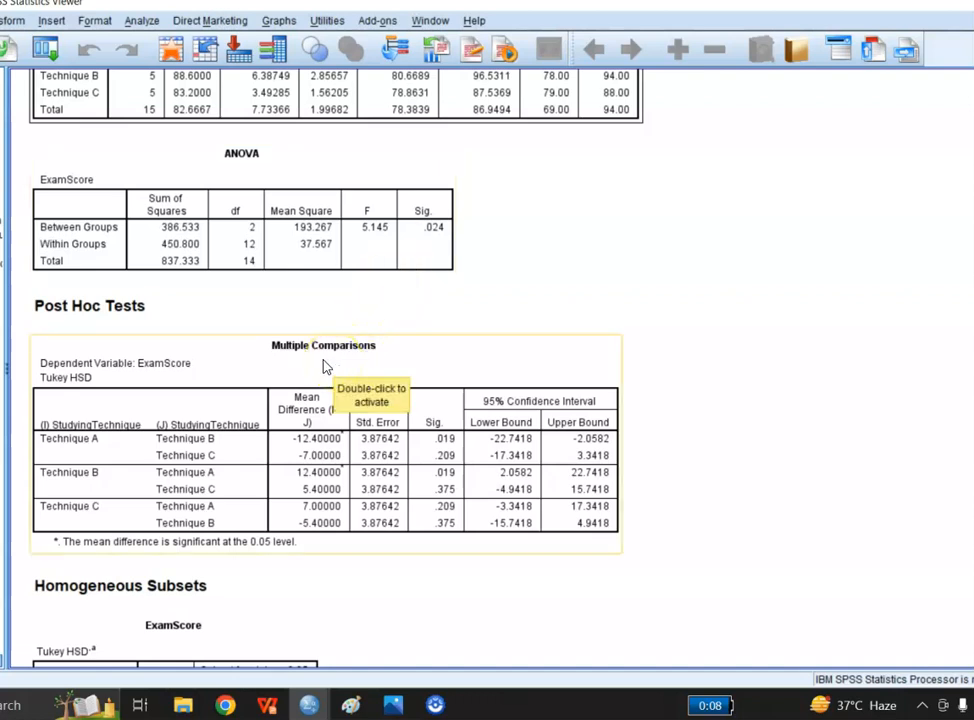
{"action": "left_click", "coordinate": [348, 271]}
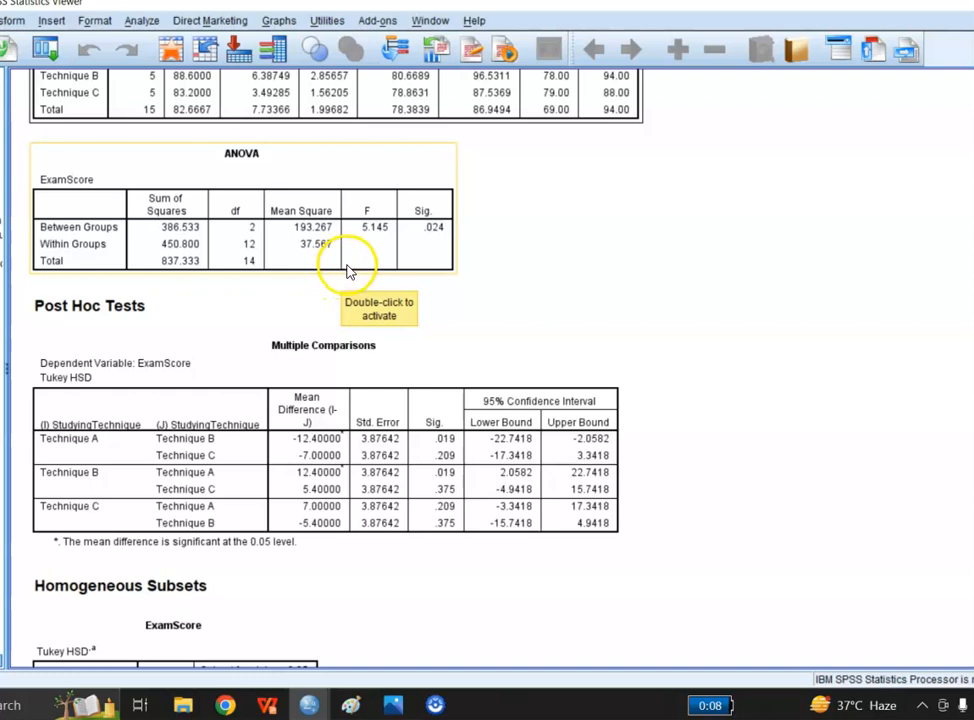
{"action": "left_click", "coordinate": [150, 334]}
{"action": "left_click", "coordinate": [120, 316]}
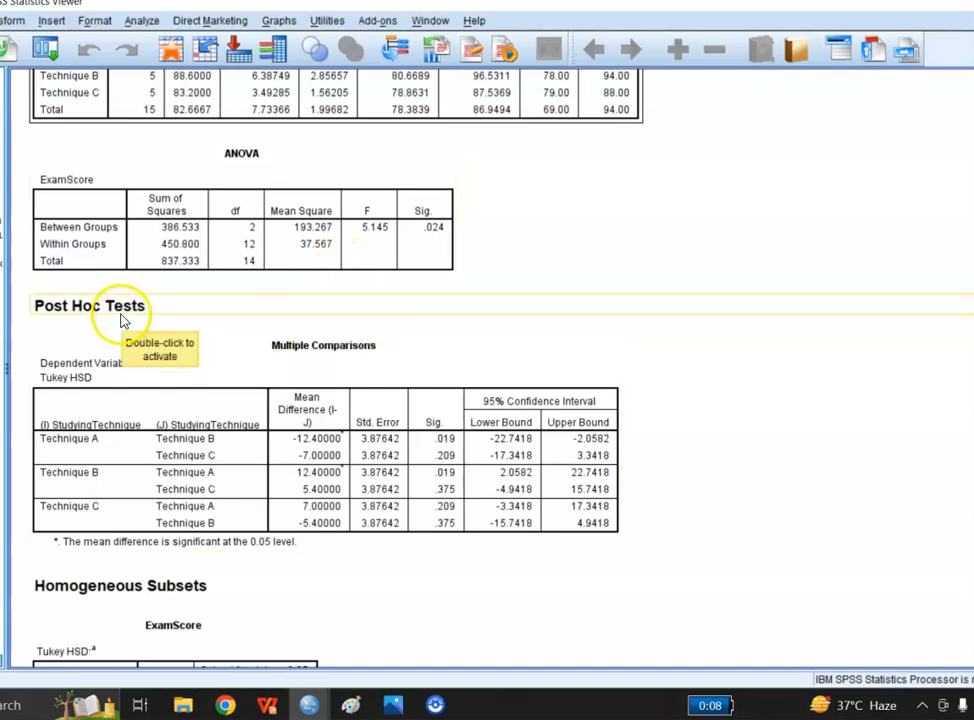
{"action": "left_click", "coordinate": [157, 340]}
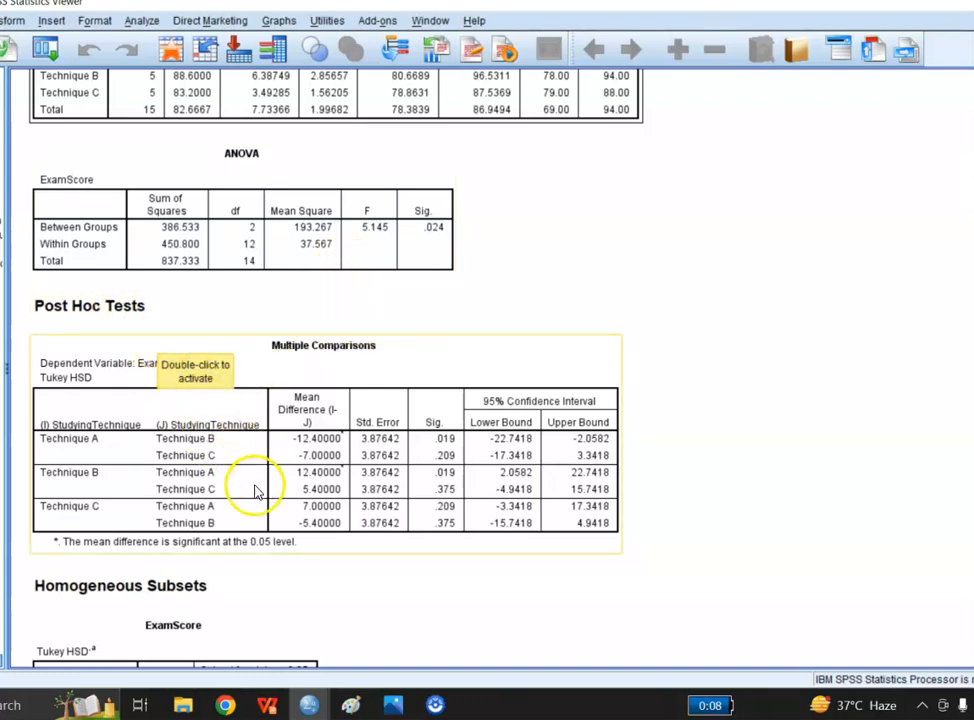
{"action": "left_click", "coordinate": [320, 556]}
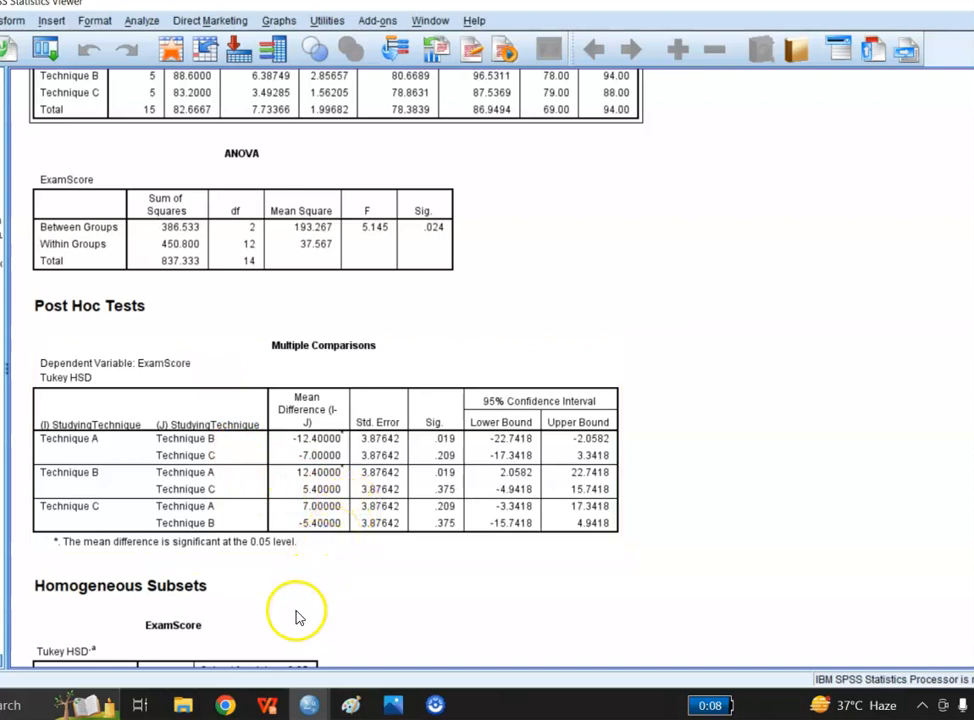
- Switch to the WPS presentation on one-way ANOVA, start its slide show and advance to the closing slide
{"action": "left_click", "coordinate": [263, 707]}
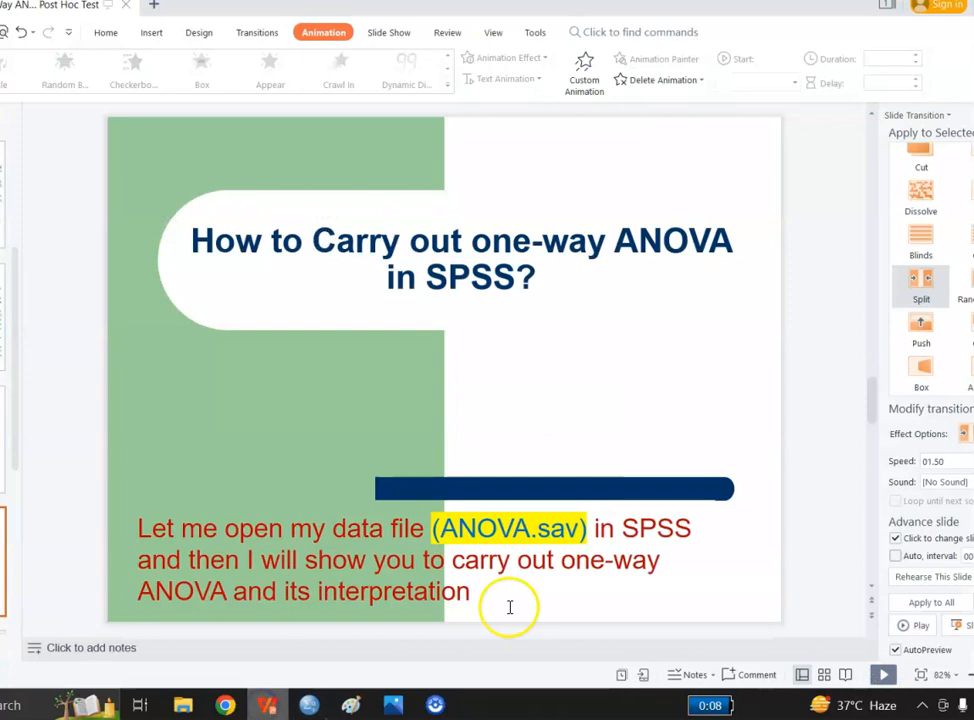
{"action": "left_click", "coordinate": [881, 675]}
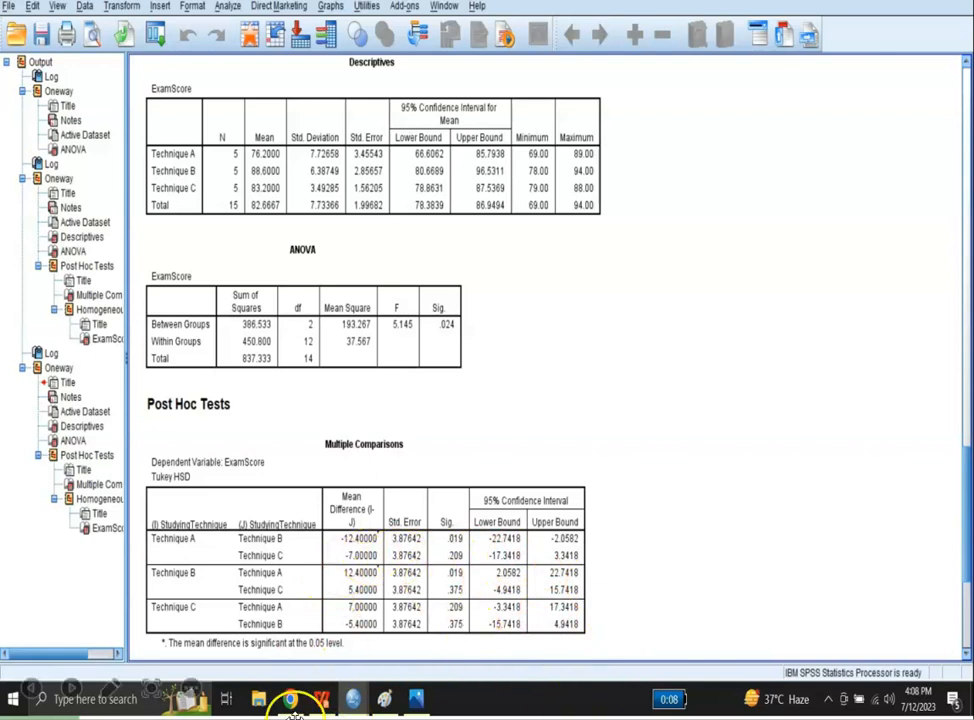
{"action": "left_click", "coordinate": [207, 577]}
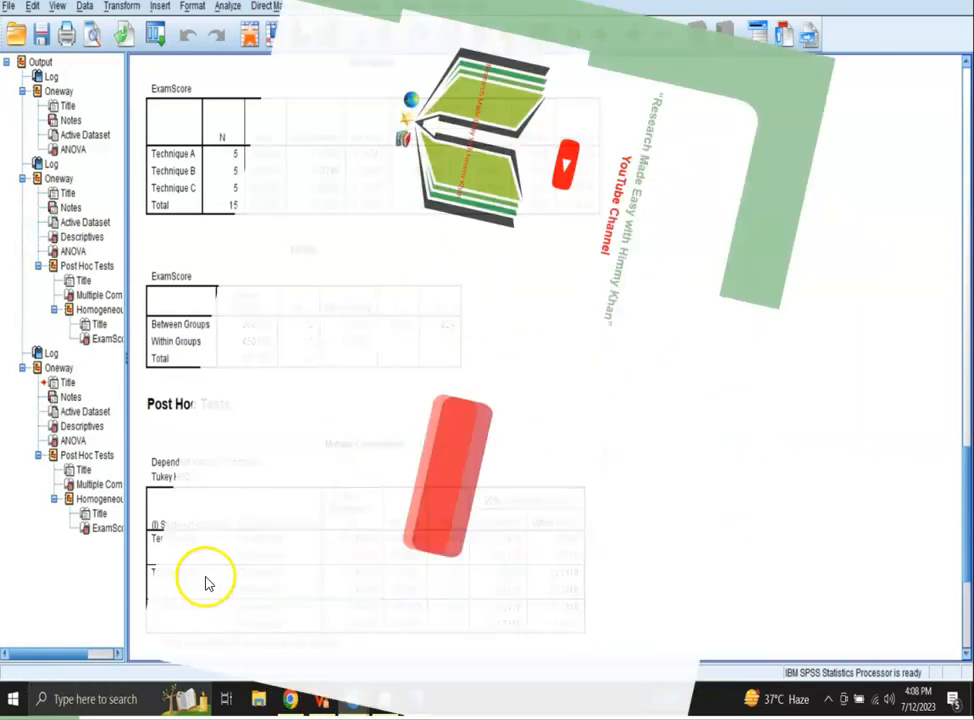